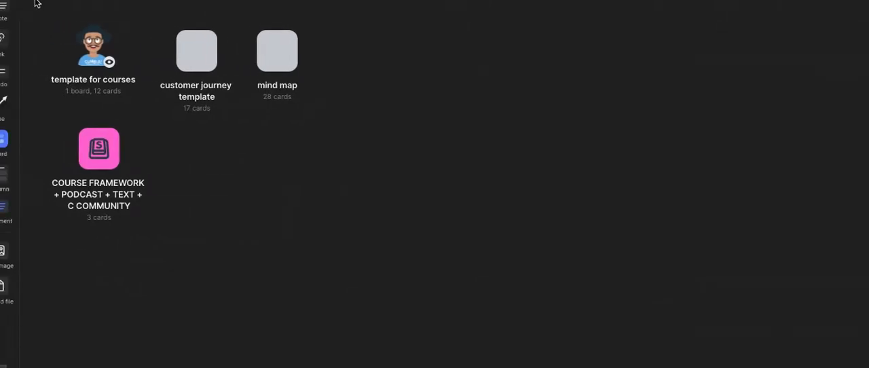
- Add a note on the board reading "we want an interactive enviorment that are community members can access all of the course materials"
{"action": "double_click", "coordinate": [384, 136]}
{"action": "left_click_drag", "start_coordinate": [384, 133], "coordinate": [422, 77]}
{"action": "type", "text": "we want an int"}
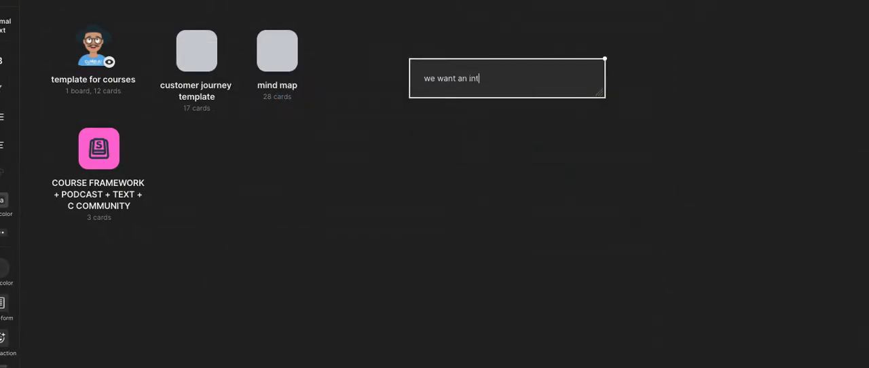
{"action": "type", "text": "eractive enviorment "}
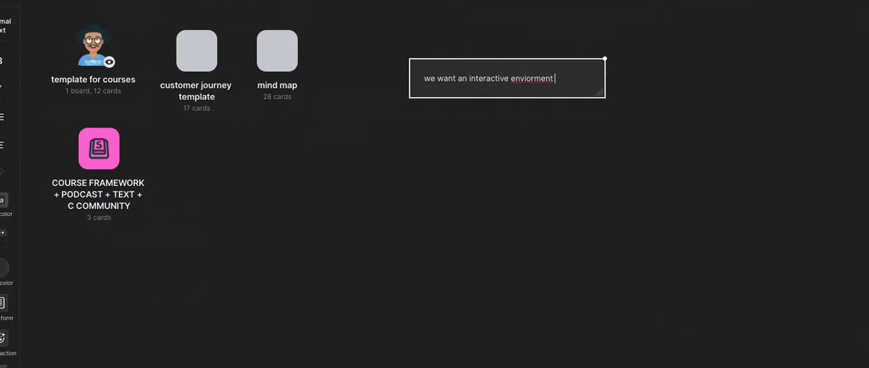
{"action": "type", "text": "that are commu"}
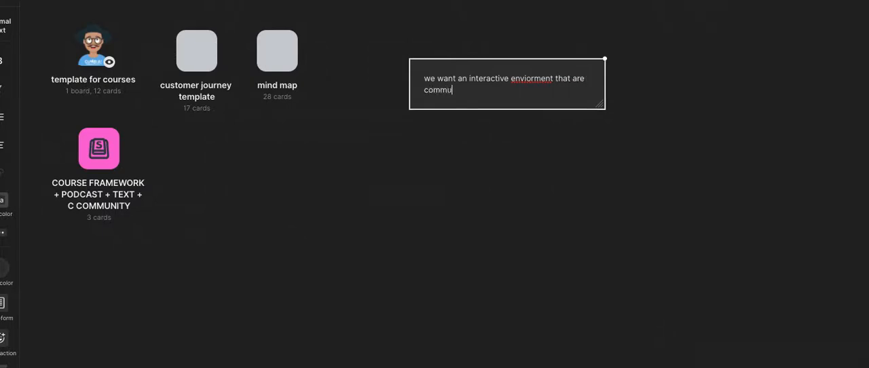
{"action": "type", "text": "nity members can a"}
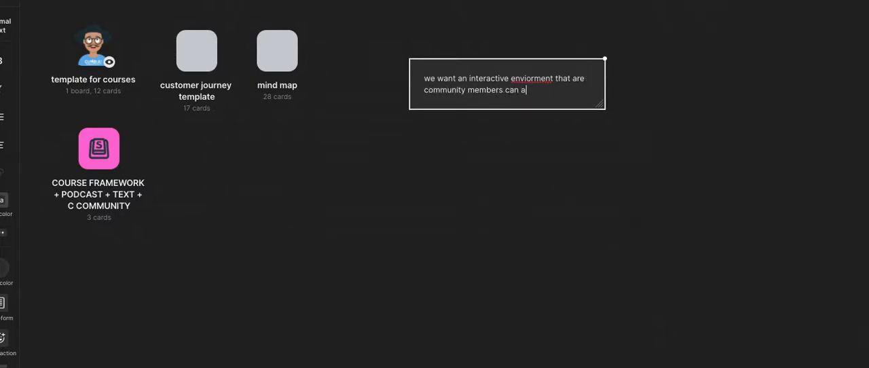
{"action": "type", "text": "ccess all of"}
{"action": "key", "text": "BackSpace"}
{"action": "key", "text": "BackSpace"}
{"action": "type", "text": "all of the course"}
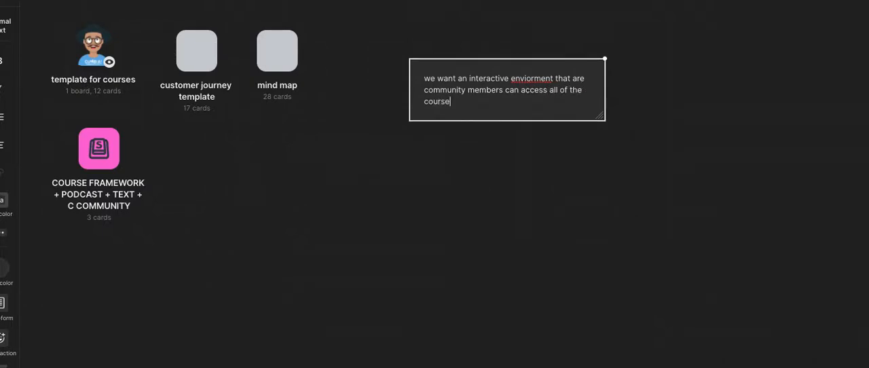
{"action": "type", "text": " materials"}
- Begin a second paragraph in the note, after a blank line, with "the course video, auido, pdf's"
{"action": "key", "text": "Return"}
{"action": "key", "text": "Return"}
{"action": "type", "text": "the course "}
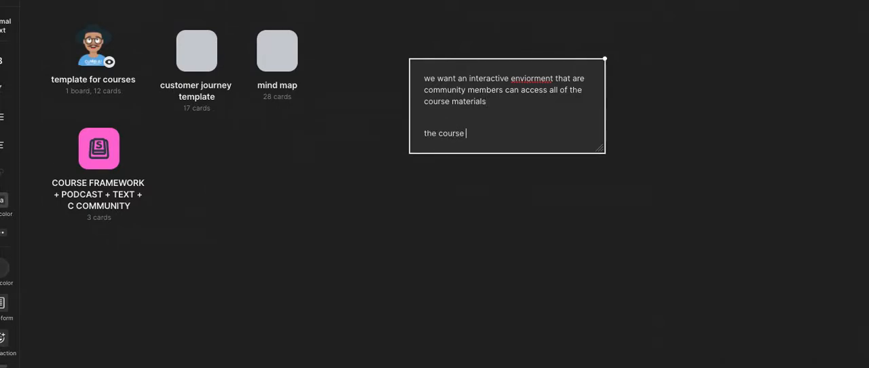
{"action": "type", "text": "video, auido, pdf"}
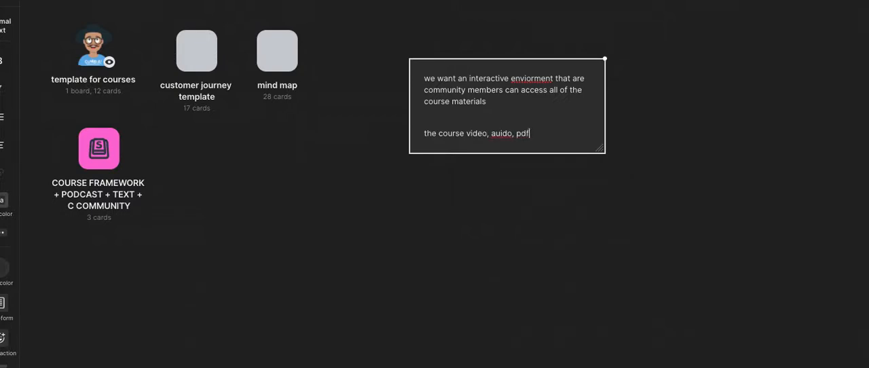
{"action": "type", "text": "'s, and other embeddable elementr"}
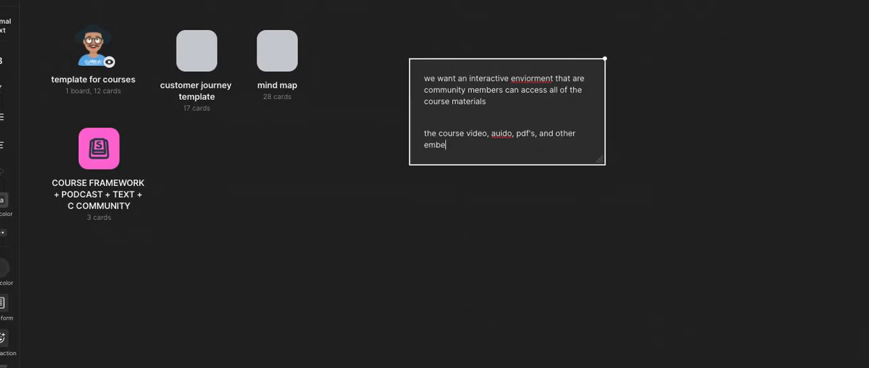
- Complete the note's second paragraph with ", and other embeddable elements" and finish editing
{"action": "key", "text": "Return"}
{"action": "key", "text": "BackSpace"}
{"action": "key", "text": "BackSpace"}
{"action": "type", "text": "s"}
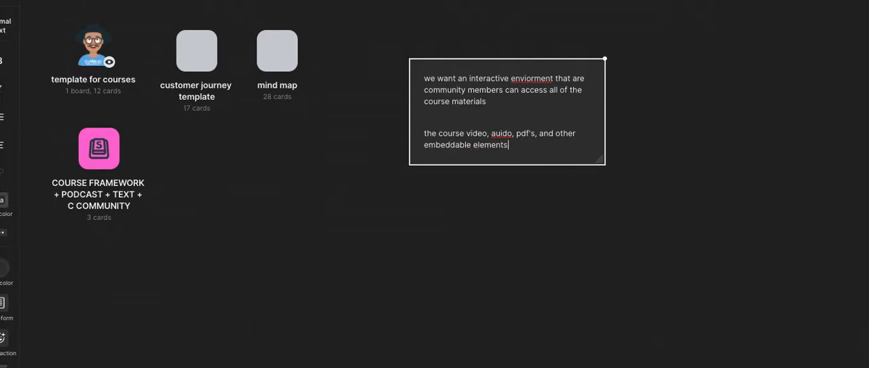
{"action": "left_click", "coordinate": [700, 187]}
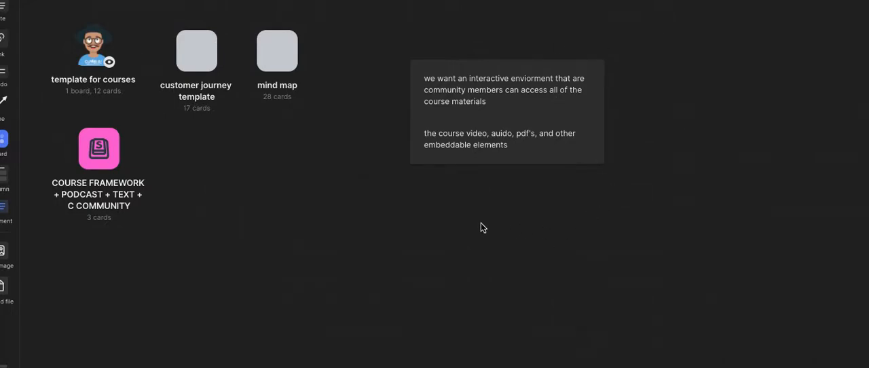
- Add the file export_canvas_template-for-courses-210301_0412.pdf to the board and place it to the right of the note
{"action": "left_click_drag", "start_coordinate": [398, 366], "coordinate": [339, 270]}
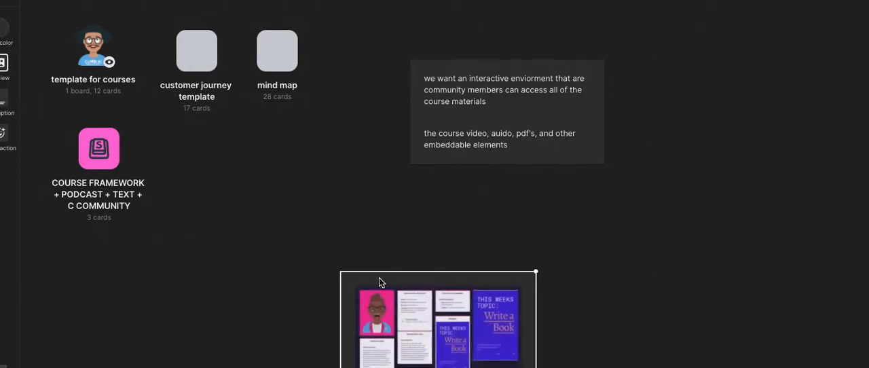
{"action": "left_click_drag", "start_coordinate": [379, 283], "coordinate": [695, 29]}
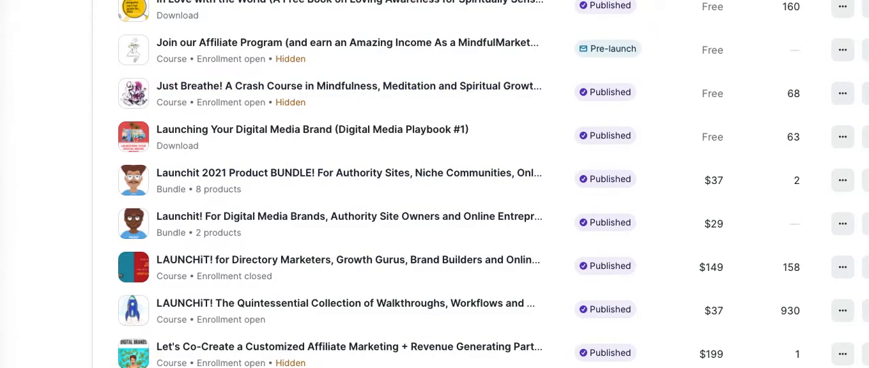
- Switch to the store's product list and copy the link of the $37 course "LAUNCHiT! The Quintessential Collection of Walkthroughs, Workflows and ..."
{"action": "left_click", "coordinate": [842, 310]}
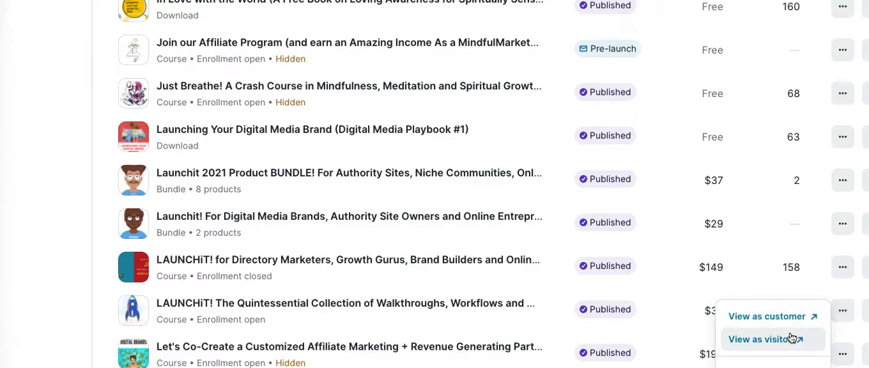
{"action": "left_click", "coordinate": [747, 367]}
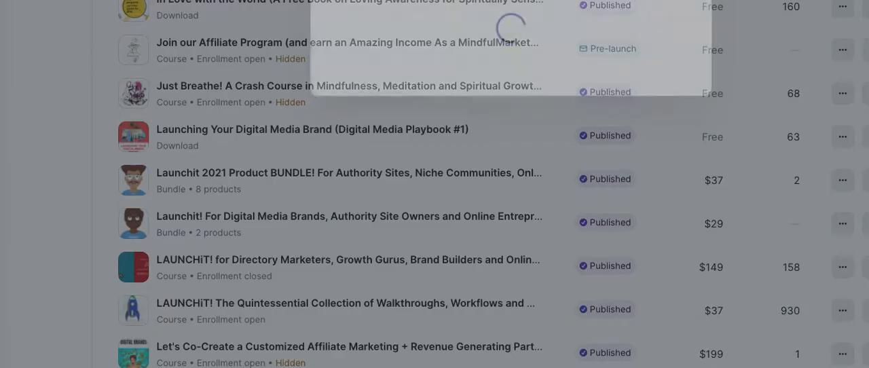
{"action": "left_click", "coordinate": [664, 139]}
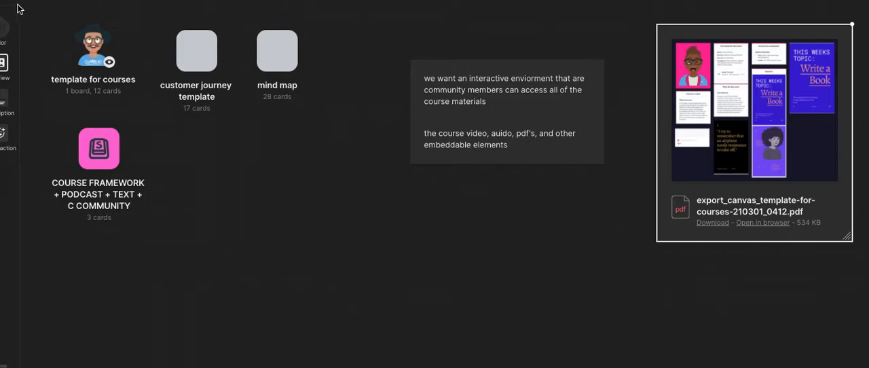
- Back on the board, add a link card with the copied product URL below the board icons and move the note upwards
{"action": "left_click", "coordinate": [6, 3]}
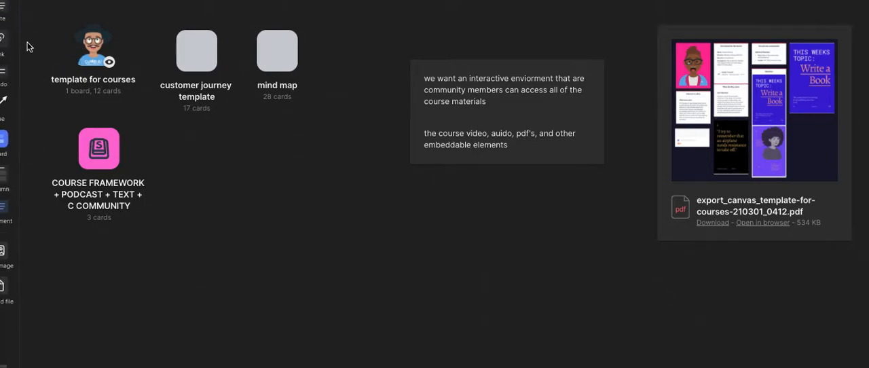
{"action": "left_click_drag", "start_coordinate": [6, 45], "coordinate": [359, 253]}
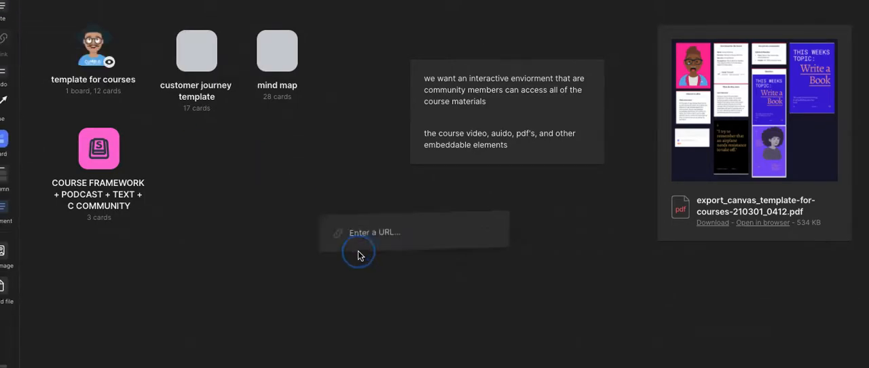
{"action": "key", "text": "ctrl+v"}
{"action": "key", "text": "Return"}
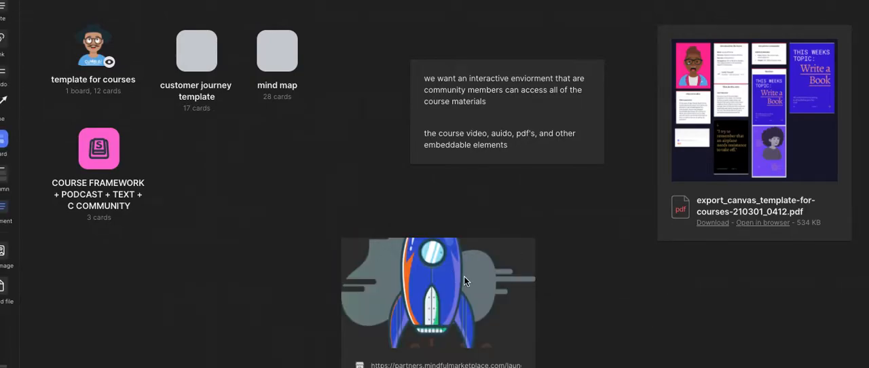
{"action": "left_click_drag", "start_coordinate": [381, 265], "coordinate": [226, 156]}
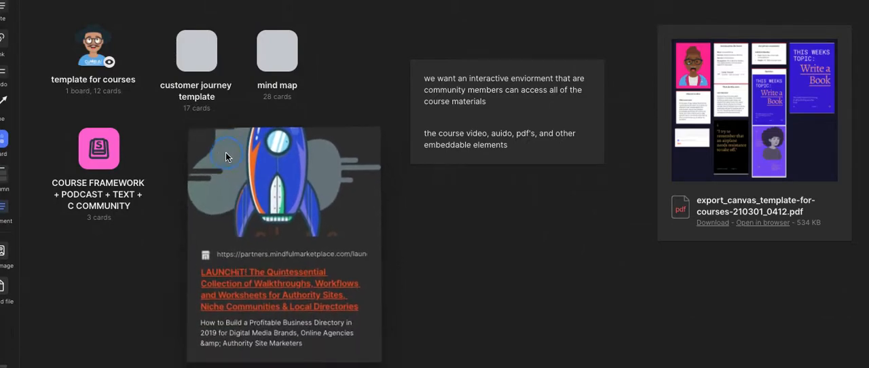
{"action": "left_click_drag", "start_coordinate": [423, 68], "coordinate": [365, 16]}
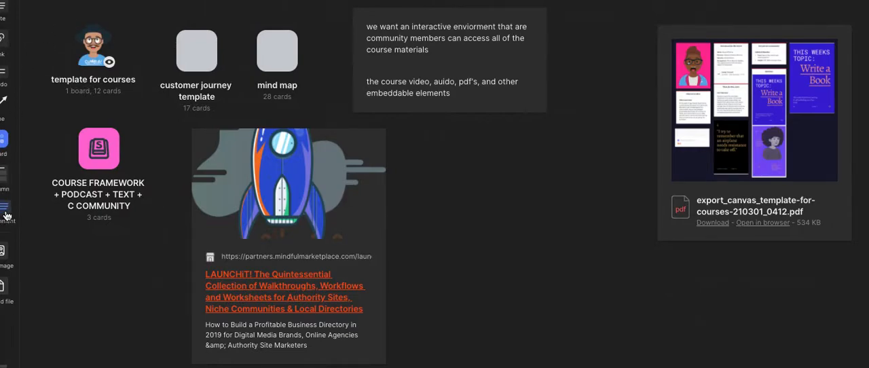
- Post the comment "what do you guys think about using the approach i'm outlining here?" between the link card and the PDF card
{"action": "left_click_drag", "start_coordinate": [4, 208], "coordinate": [479, 192]}
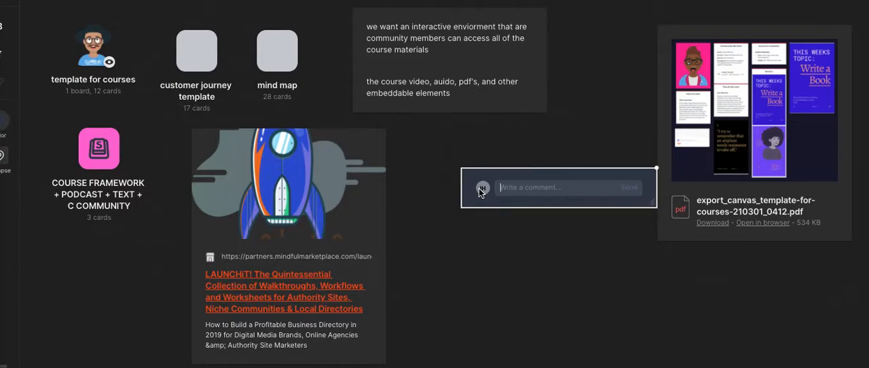
{"action": "type", "text": "what do you guys think about using the approach i'm outlining"}
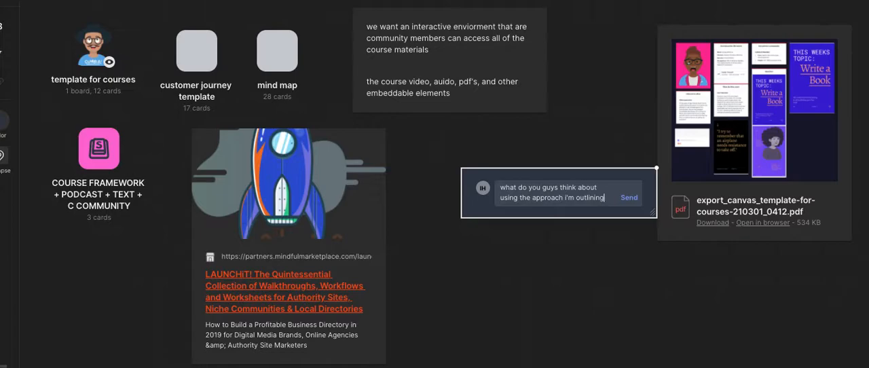
{"action": "type", "text": " here?"}
{"action": "key", "text": "Return"}
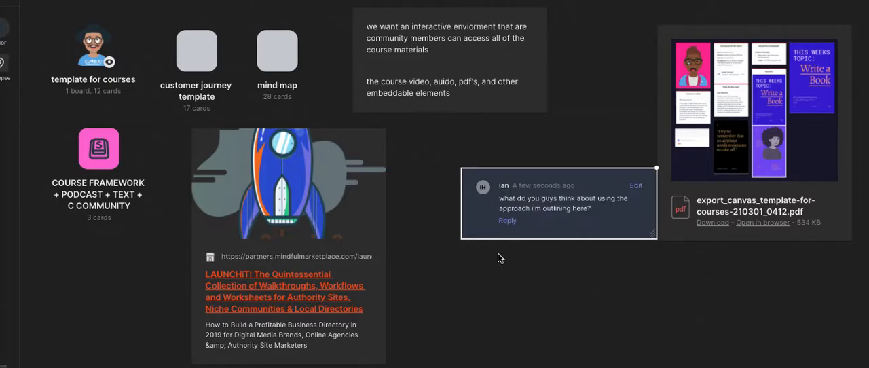
{"action": "left_click_drag", "start_coordinate": [498, 222], "coordinate": [469, 197]}
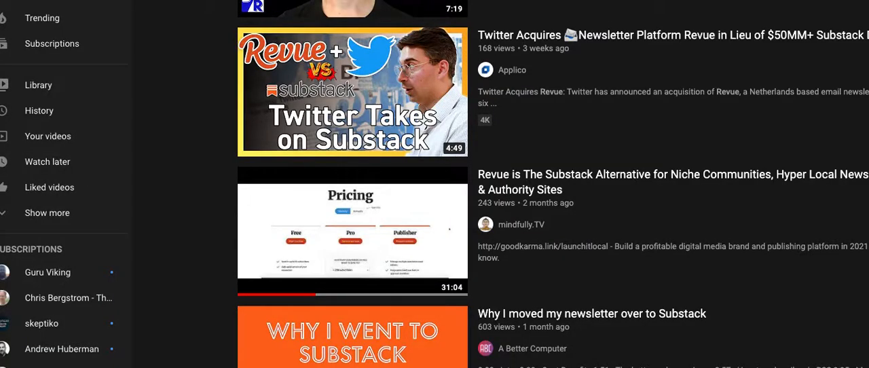
- In YouTube, open "Revue is The Substack Alternative for Niche Communities, Hyper Local Newsletters & Authority Sites", pause it and copy its share link
{"action": "left_click", "coordinate": [614, 176]}
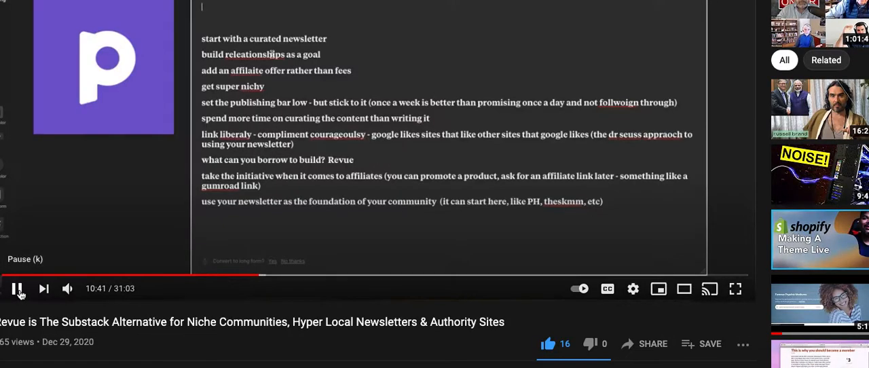
{"action": "left_click", "coordinate": [16, 288]}
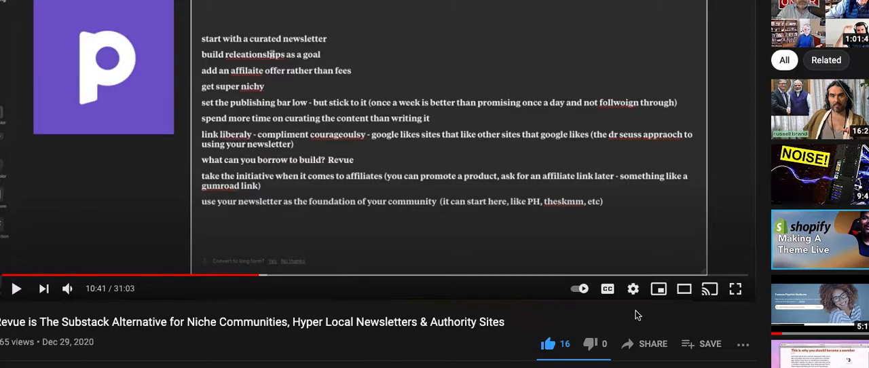
{"action": "left_click", "coordinate": [653, 346]}
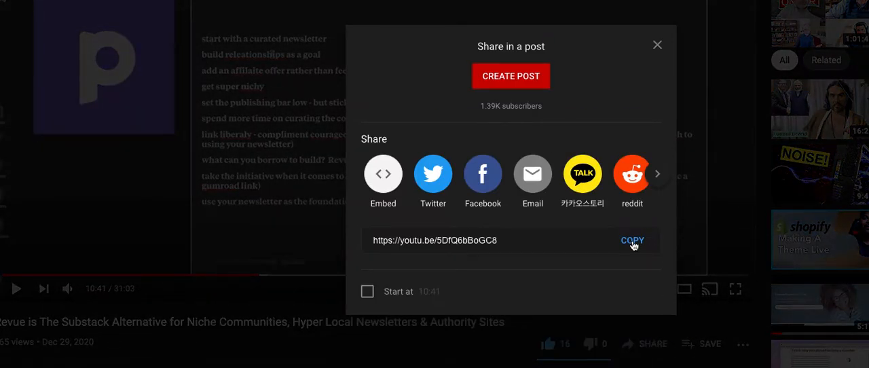
{"action": "left_click", "coordinate": [632, 242]}
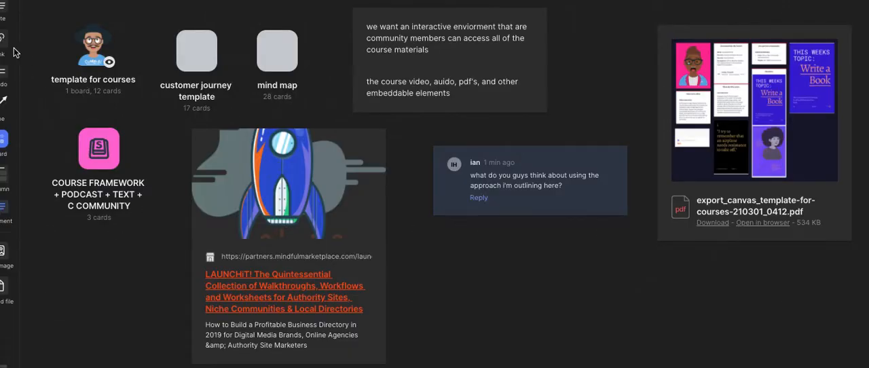
- Back on the board, embed the copied YouTube link as a video card below the comment
{"action": "left_click_drag", "start_coordinate": [15, 52], "coordinate": [553, 269]}
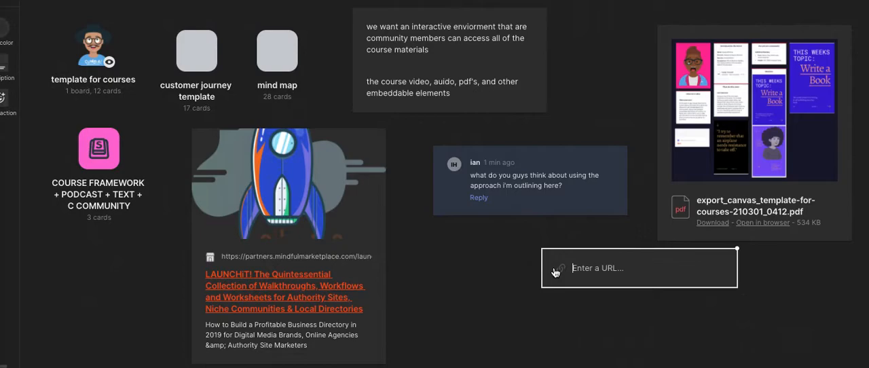
{"action": "key", "text": "ctrl+v"}
{"action": "key", "text": "Return"}
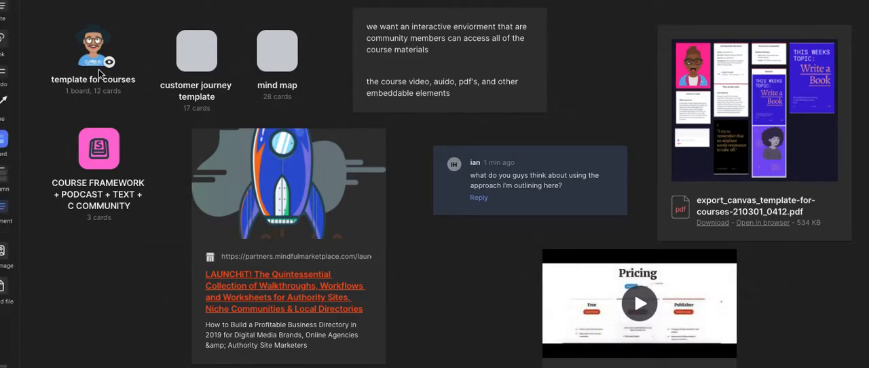
- Add a column at the right of the board and put the PDF card and the YouTube video card in it
{"action": "left_click_drag", "start_coordinate": [2, 179], "coordinate": [547, 67]}
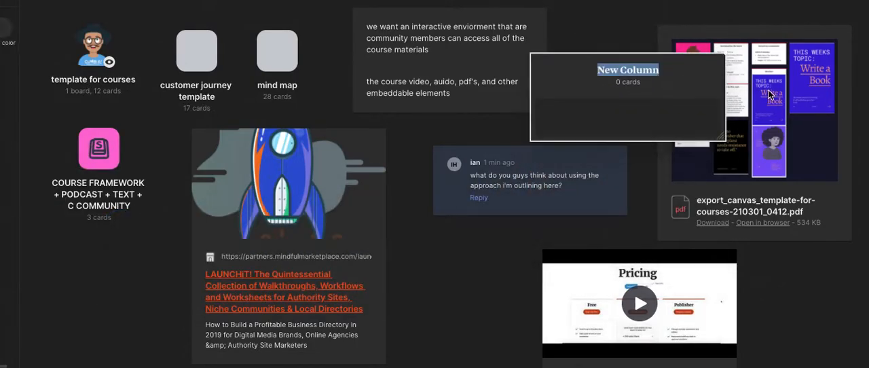
{"action": "left_click_drag", "start_coordinate": [769, 95], "coordinate": [653, 114]}
{"action": "left_click_drag", "start_coordinate": [670, 62], "coordinate": [810, 12]}
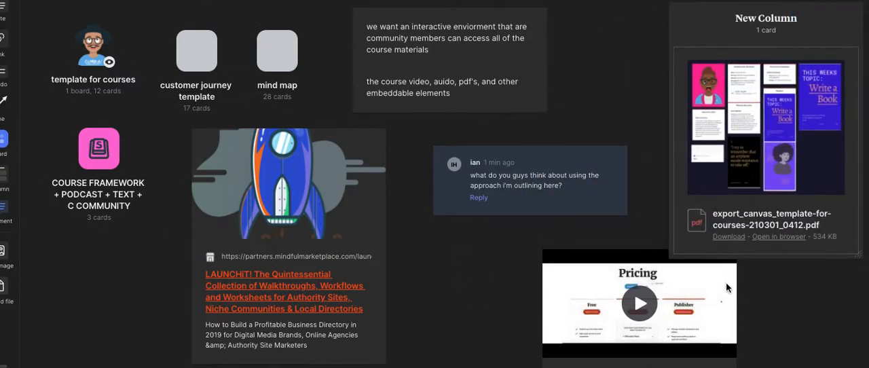
{"action": "left_click_drag", "start_coordinate": [725, 287], "coordinate": [842, 201]}
- Shift the comment slightly left and connect it to the PDF column with an arrow line
{"action": "left_click_drag", "start_coordinate": [559, 196], "coordinate": [543, 193]}
{"action": "left_click_drag", "start_coordinate": [4, 102], "coordinate": [629, 129]}
- Place the interactive environment note below the comment and lower the product link card slightly
{"action": "left_click_drag", "start_coordinate": [501, 55], "coordinate": [563, 285]}
{"action": "left_click", "coordinate": [590, 326]}
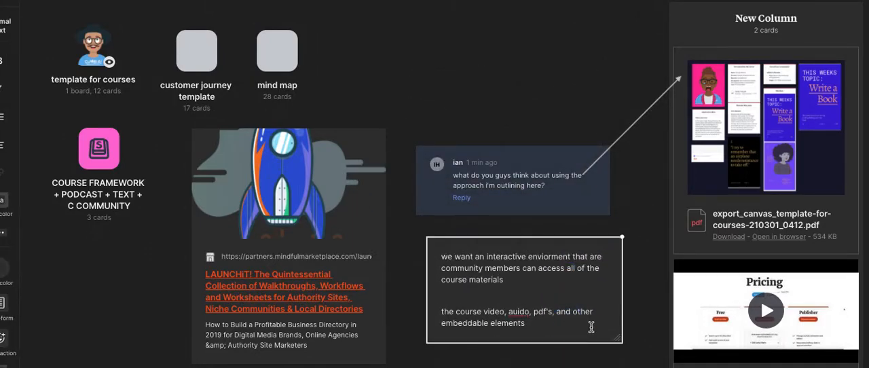
{"action": "left_click_drag", "start_coordinate": [280, 219], "coordinate": [276, 236]}
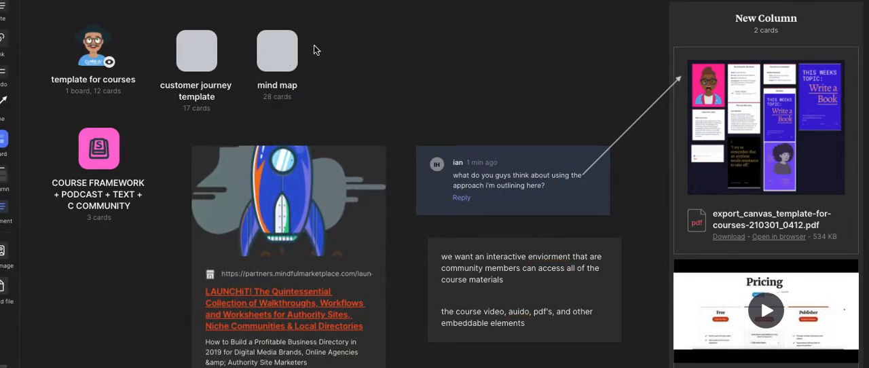
- Move the "template for courses" board above the comment and the "customer journey template" board to the upper-left corner of the canvas
{"action": "left_click_drag", "start_coordinate": [98, 53], "coordinate": [543, 70]}
{"action": "left_click_drag", "start_coordinate": [204, 57], "coordinate": [65, 34]}
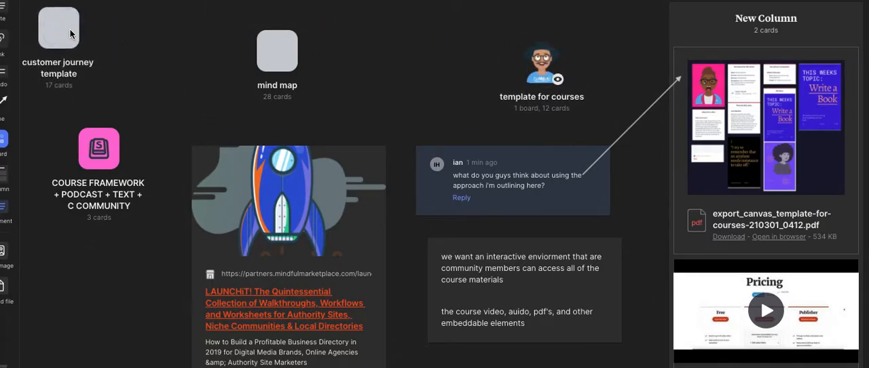
- Place the "mind map" board beside the "customer journey template" board and the "COURSE FRAMEWORK" board directly beneath the latter
{"action": "left_click_drag", "start_coordinate": [286, 44], "coordinate": [132, 53]}
{"action": "left_click_drag", "start_coordinate": [113, 137], "coordinate": [80, 118]}
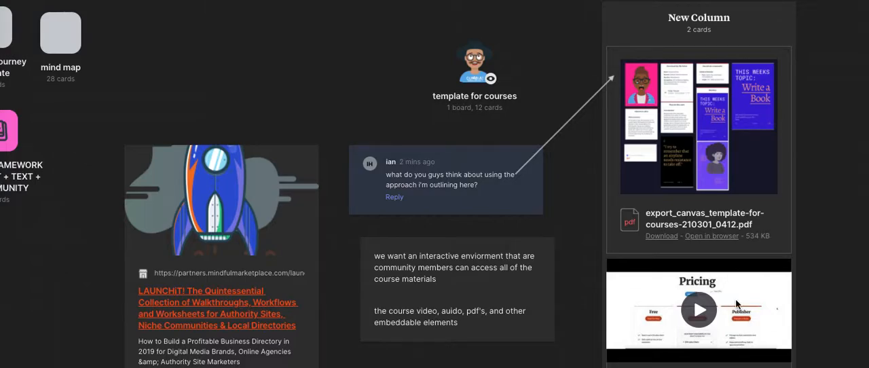
- Pull the YouTube video card out of the column onto the canvas and put it back below the PDF card
{"action": "left_click_drag", "start_coordinate": [737, 304], "coordinate": [319, 45]}
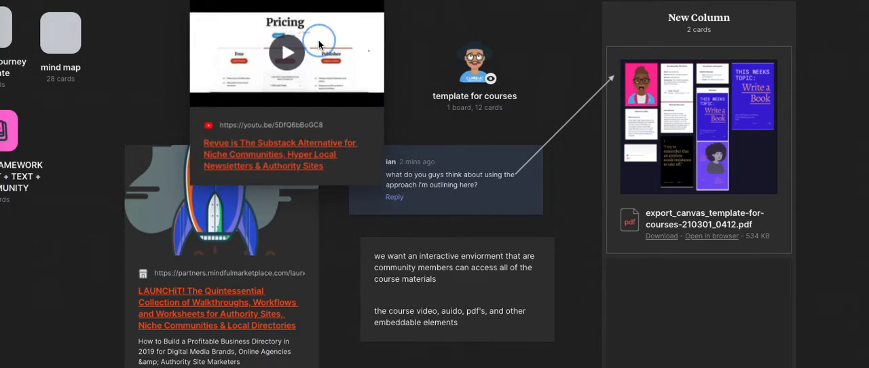
{"action": "left_click_drag", "start_coordinate": [319, 45], "coordinate": [730, 291]}
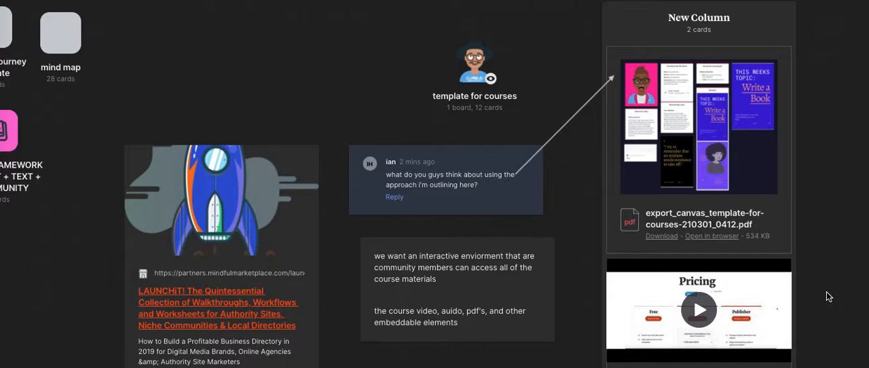
- Copy the share link of the published COURSE CANVAS board
{"action": "left_click", "coordinate": [781, 1]}
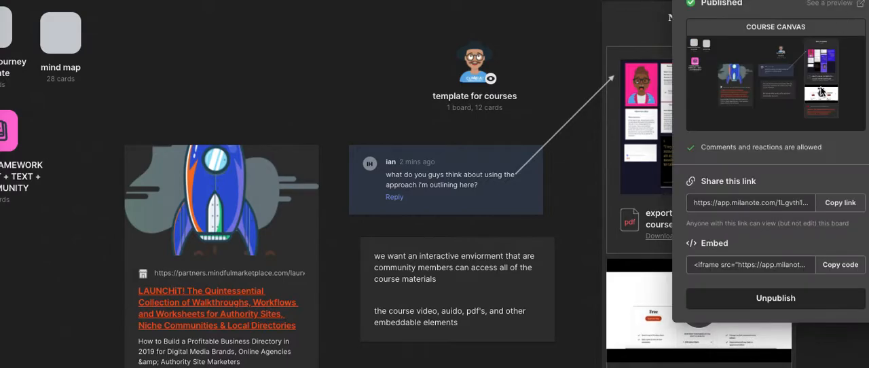
{"action": "left_click", "coordinate": [840, 204]}
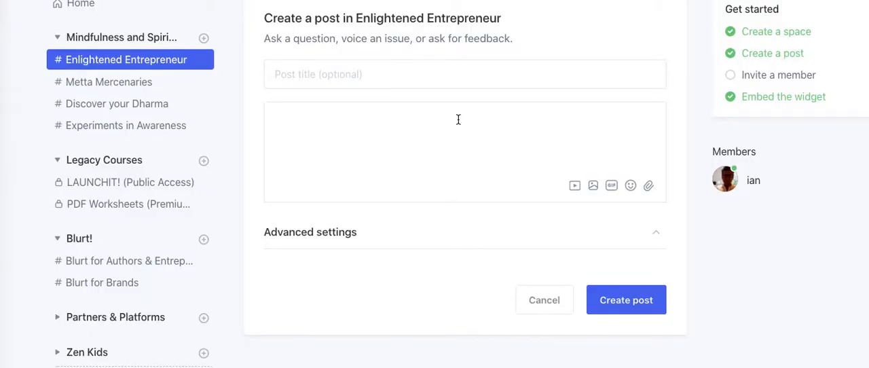
- Title the new Enlightened Entrepreneur post "This is a Canvas for Lesson #2"
{"action": "left_click", "coordinate": [365, 74]}
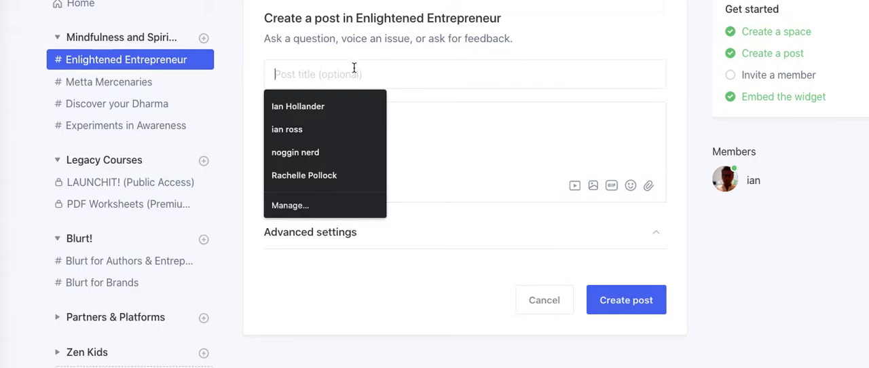
{"action": "type", "text": "This "}
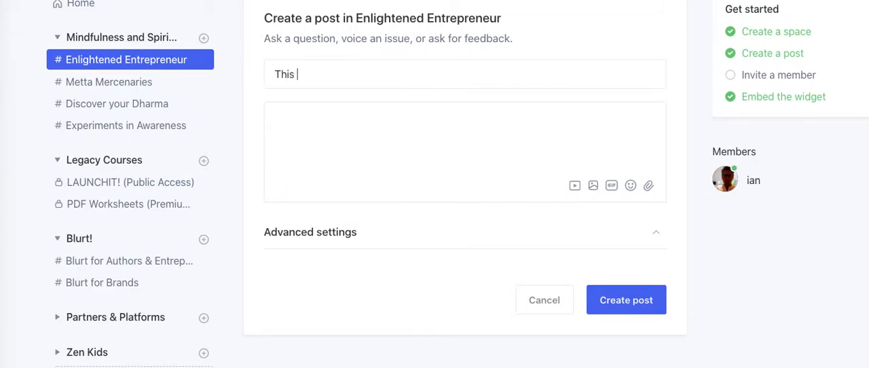
{"action": "type", "text": "is a Canvas for "}
{"action": "type", "text": "The"}
{"action": "key", "text": "BackSpace"}
{"action": "key", "text": "BackSpace"}
{"action": "key", "text": "BackSpace"}
{"action": "type", "text": "Le"}
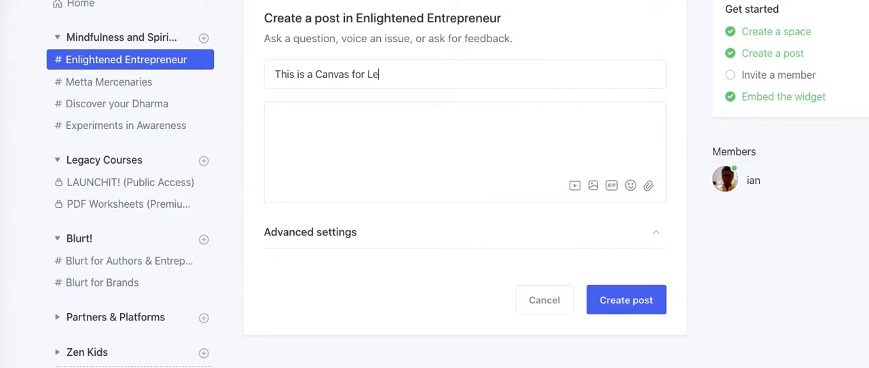
{"action": "type", "text": "sson #2"}
- Embed the copied course canvas link in the body of the post
{"action": "left_click", "coordinate": [303, 160]}
{"action": "type", "text": "/"}
{"action": "left_click_drag", "start_coordinate": [342, 183], "coordinate": [436, 345]}
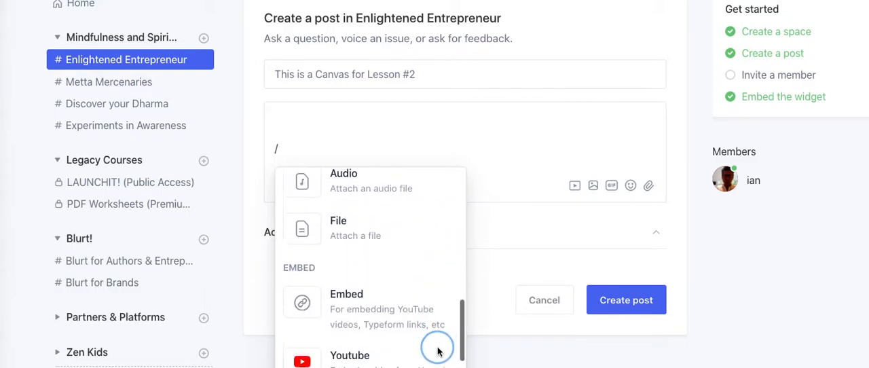
{"action": "left_click", "coordinate": [398, 313]}
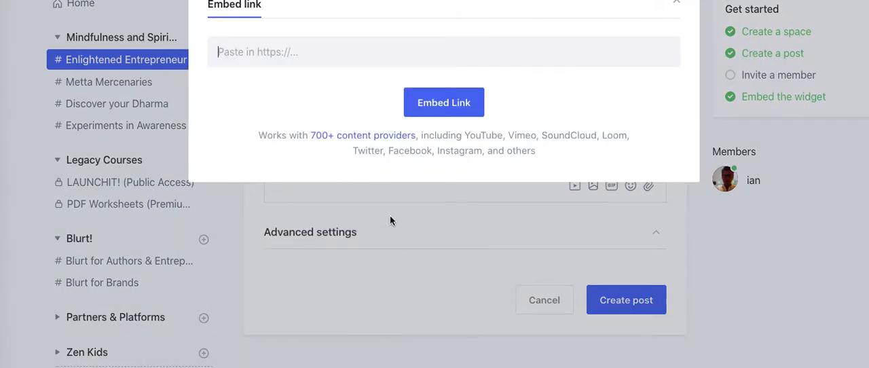
{"action": "key", "text": "ctrl+v"}
{"action": "left_click", "coordinate": [450, 102]}
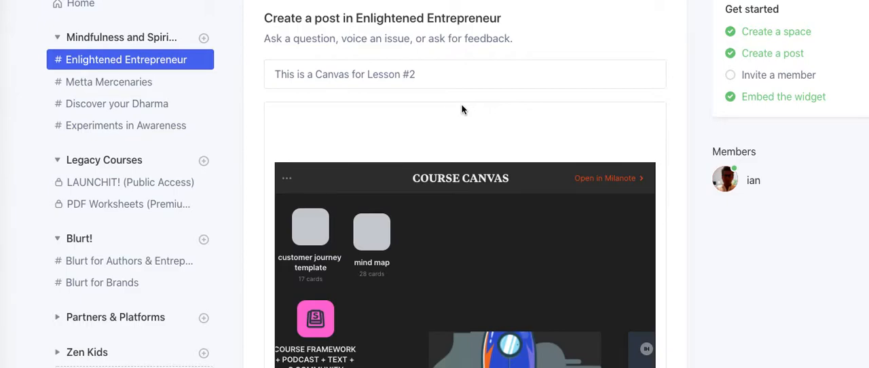
- Check the embedded canvas in the draft and publish the post
{"action": "scroll", "coordinate": [680, 270], "scroll_direction": "down", "scroll_amount": 3}
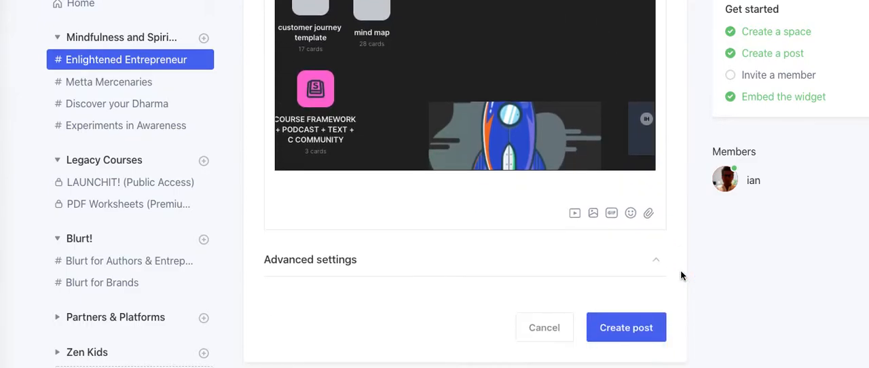
{"action": "scroll", "coordinate": [680, 270], "scroll_direction": "up", "scroll_amount": 2}
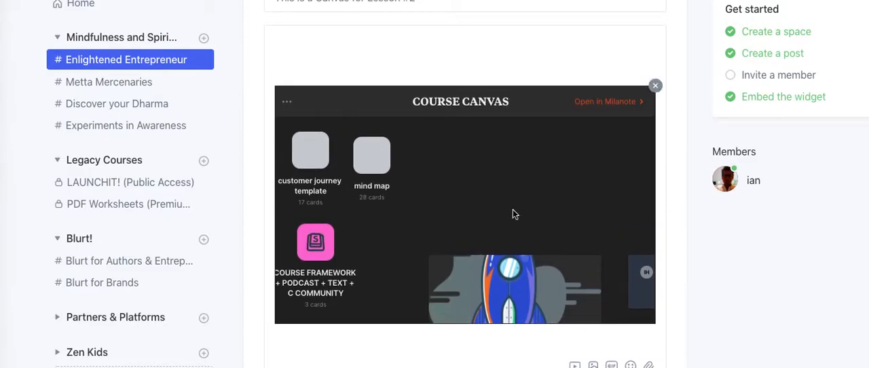
{"action": "left_click", "coordinate": [620, 103]}
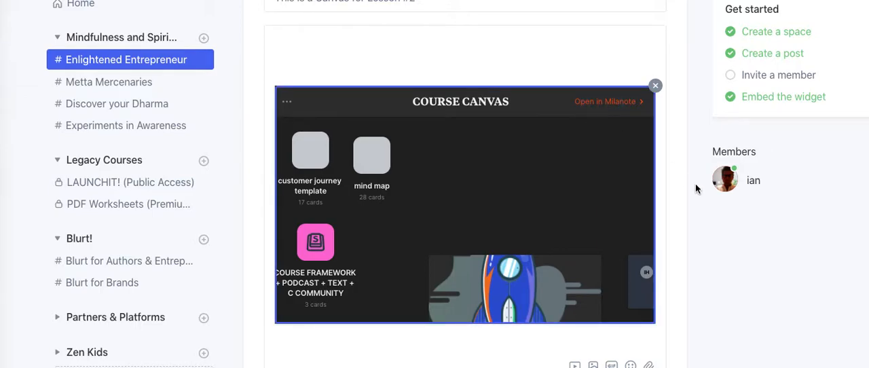
{"action": "scroll", "coordinate": [684, 193], "scroll_direction": "down", "scroll_amount": 3}
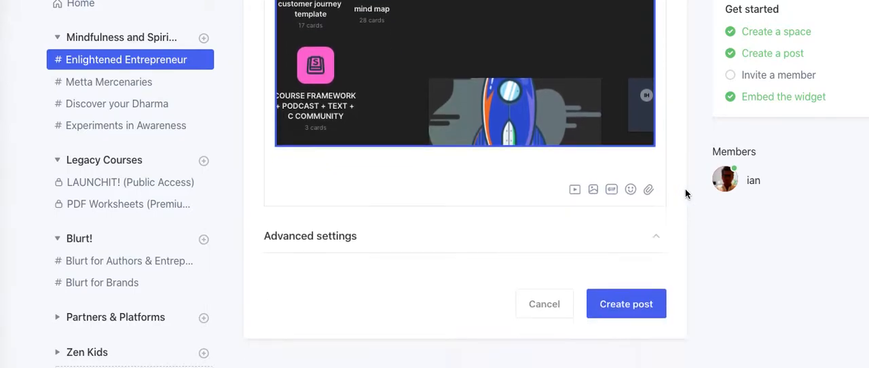
{"action": "left_click", "coordinate": [615, 310]}
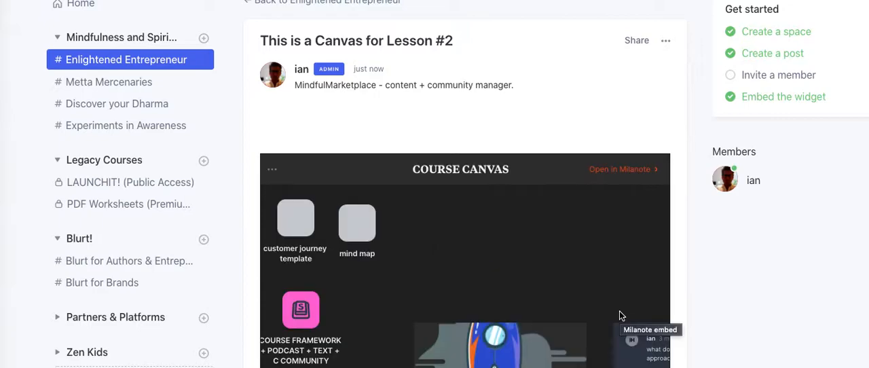
- Look over the published post with its embedded course canvas and comment area
{"action": "scroll", "coordinate": [619, 316], "scroll_direction": "down", "scroll_amount": 1}
{"action": "left_click", "coordinate": [628, 144]}
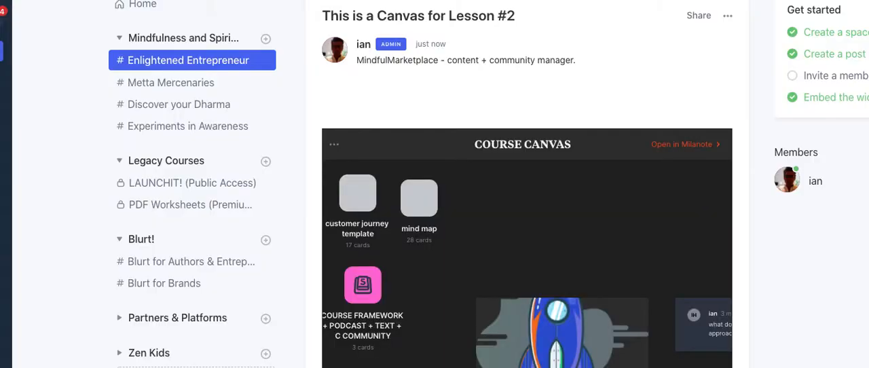
{"action": "left_click", "coordinate": [644, 66]}
{"action": "scroll", "coordinate": [645, 68], "scroll_direction": "down", "scroll_amount": 2}
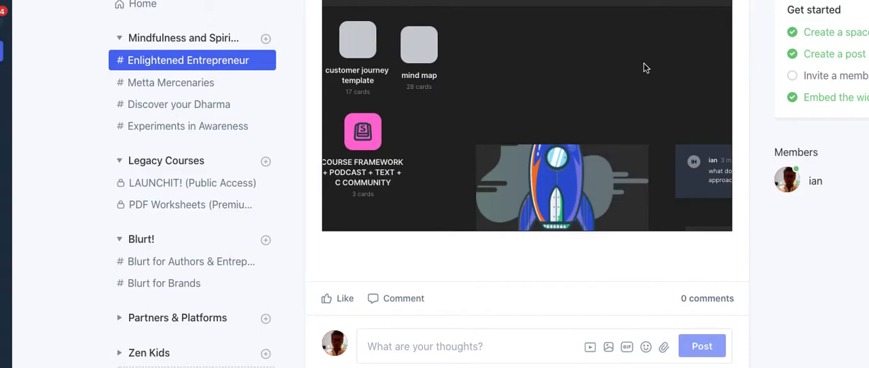
{"action": "scroll", "coordinate": [644, 68], "scroll_direction": "up", "scroll_amount": 2}
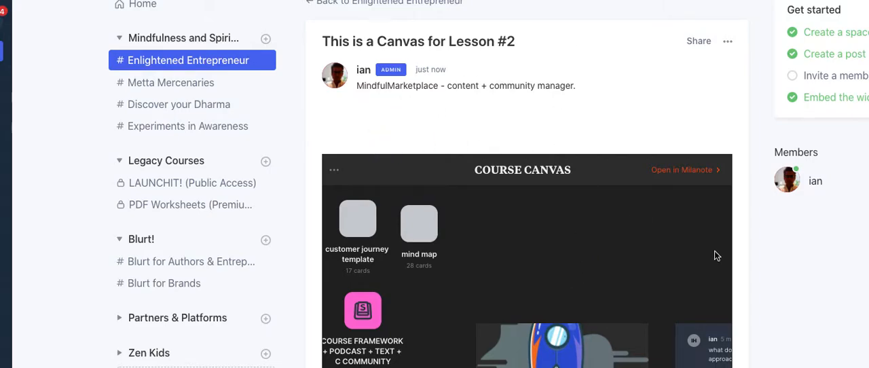
{"action": "left_click", "coordinate": [779, 265]}
- Edit the post, starting an intro above the embed: "Hey all - click on the course canvas board below - and share the #1 challenge, or"
{"action": "left_click", "coordinate": [727, 41]}
{"action": "left_click", "coordinate": [609, 288]}
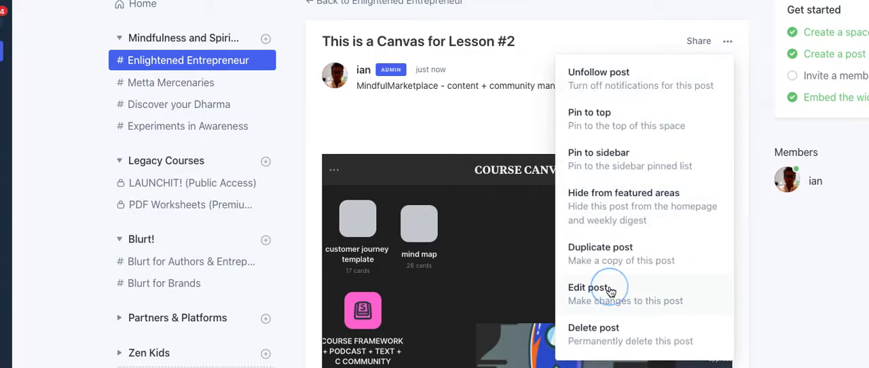
{"action": "left_click", "coordinate": [437, 134]}
{"action": "type", "text": "Hey all - click on the c"}
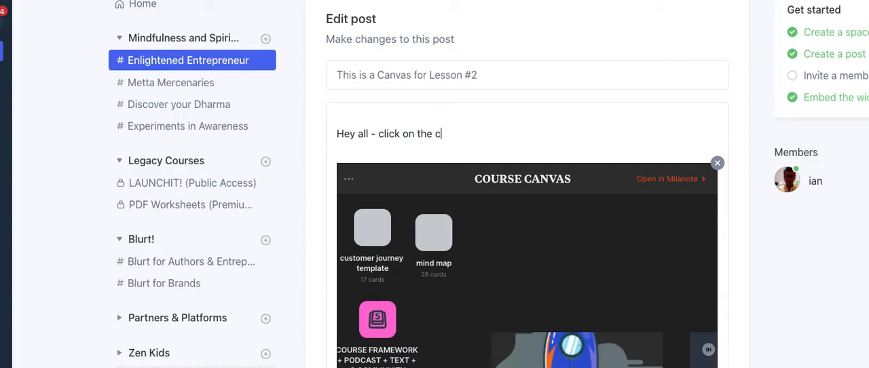
{"action": "type", "text": "ourse canvas "}
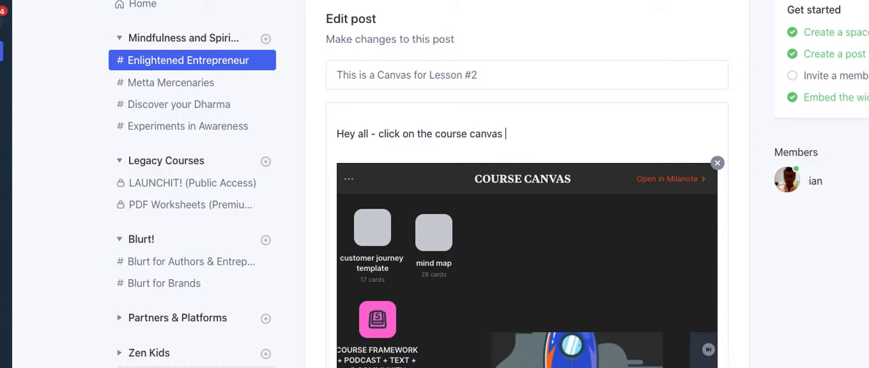
{"action": "type", "text": "board below - and"}
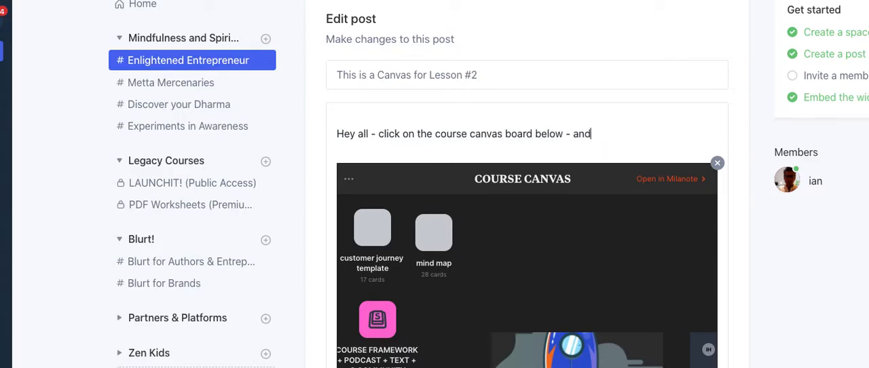
{"action": "type", "text": " share the #"}
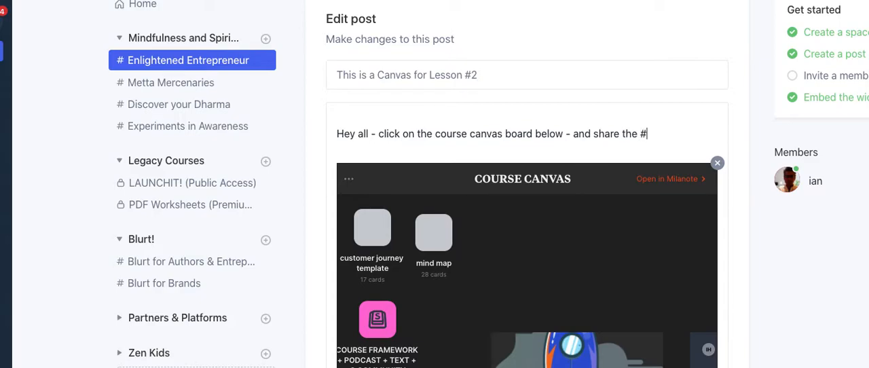
{"action": "type", "text": "1 challenge, or "}
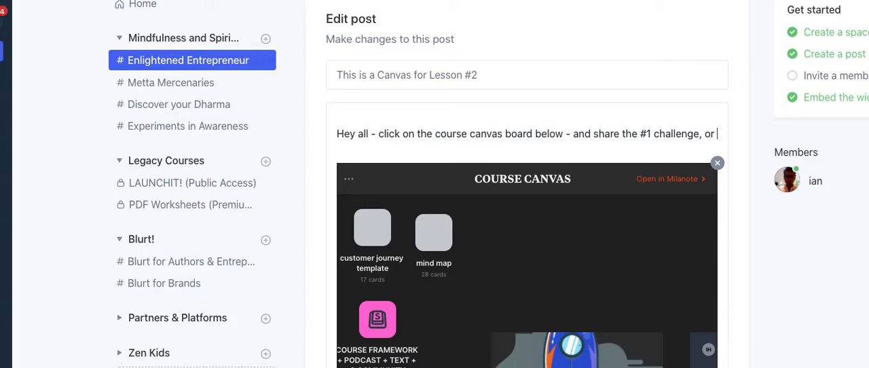
{"action": "type", "text": "point of "}
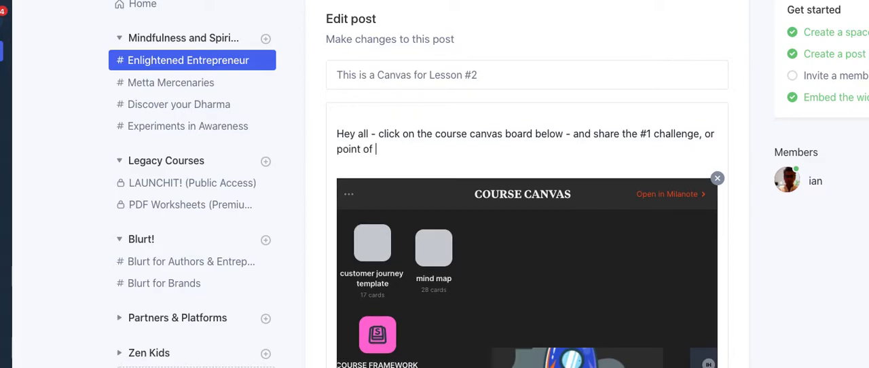
{"action": "type", "text": "confusion or obstan"}
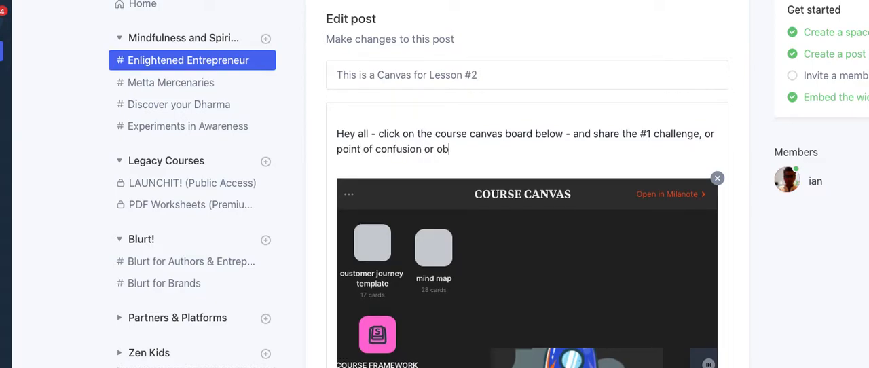
- Complete the intro sentence with "point of confusion or obstacle that you're facing in launching your circle community?"
{"action": "key", "text": "BackSpace"}
{"action": "key", "text": "BackSpace"}
{"action": "type", "text": "acle that"}
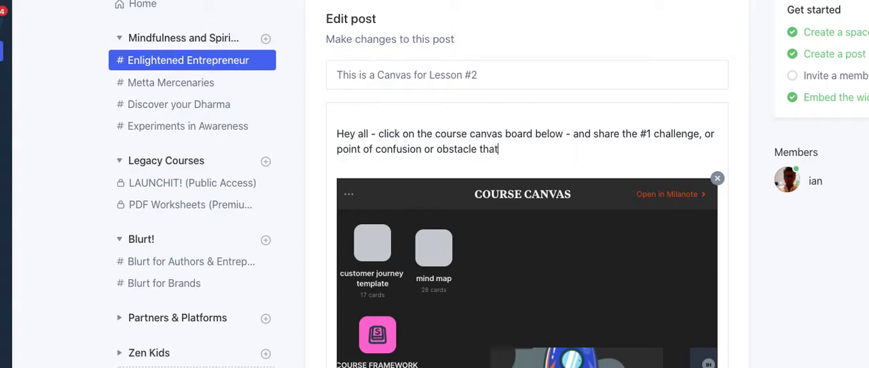
{"action": "type", "text": " you're facing in lau"}
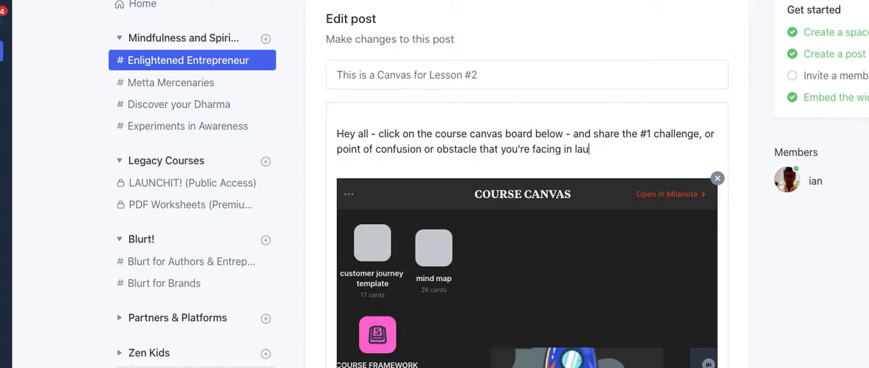
{"action": "type", "text": "nching your cir"}
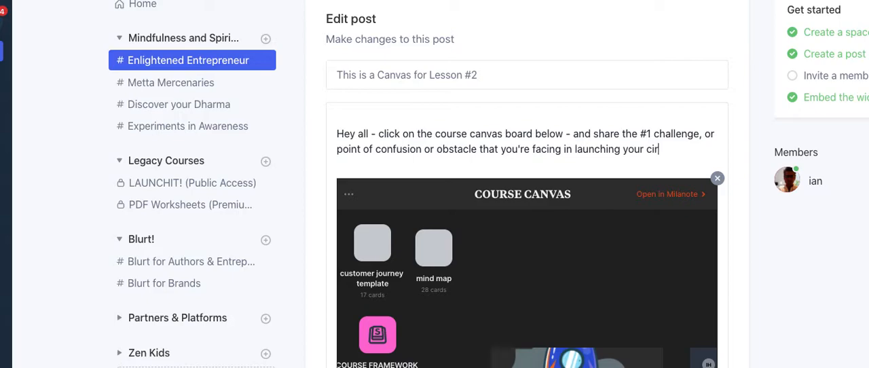
{"action": "type", "text": "cle community?"}
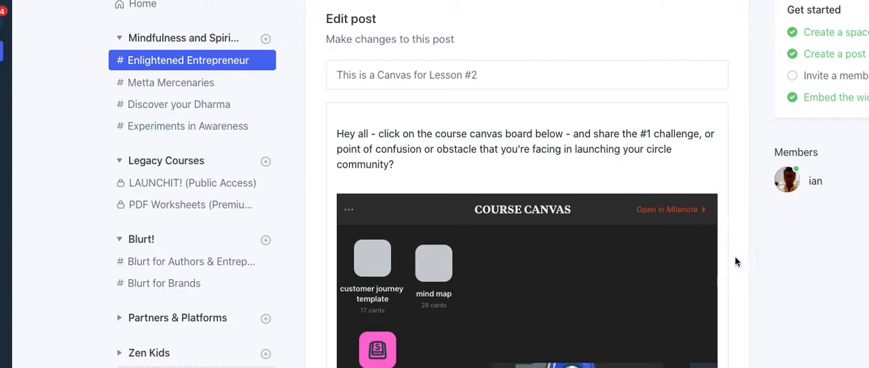
- Switch back to the course canvas board in Milanote and close its sharing options
{"action": "scroll", "coordinate": [734, 256], "scroll_direction": "down", "scroll_amount": 2}
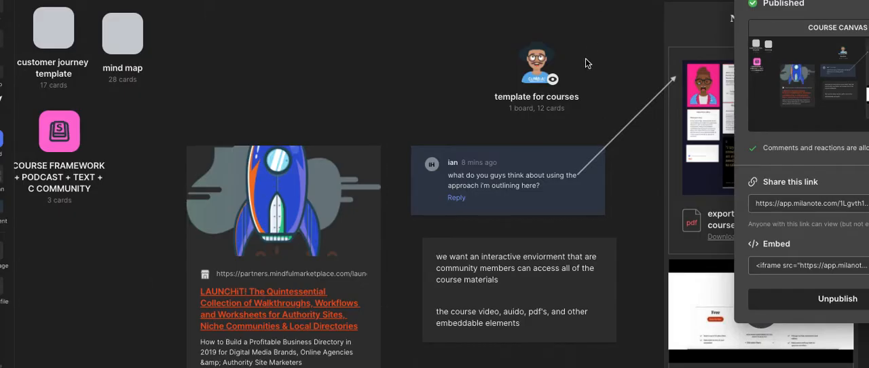
{"action": "left_click", "coordinate": [434, 46]}
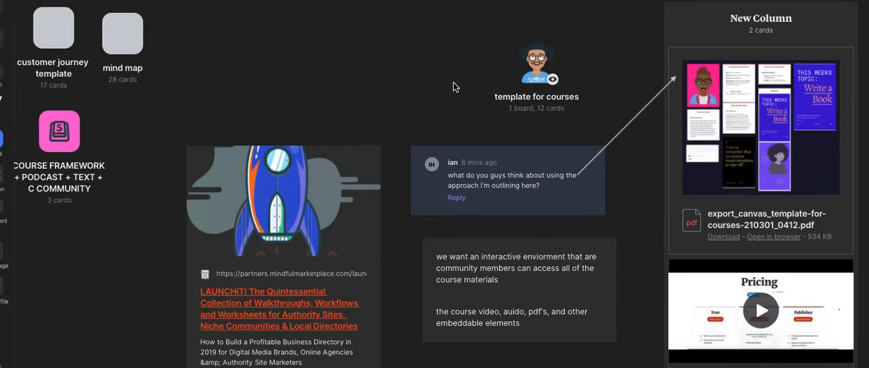
{"action": "scroll", "coordinate": [453, 87], "scroll_direction": "down", "scroll_amount": 1}
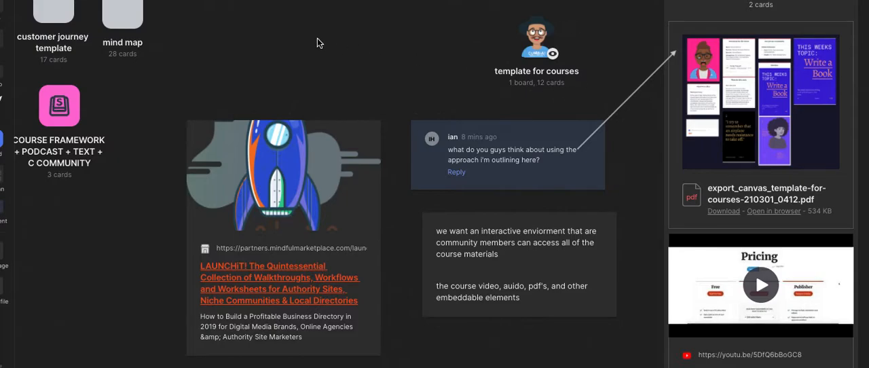